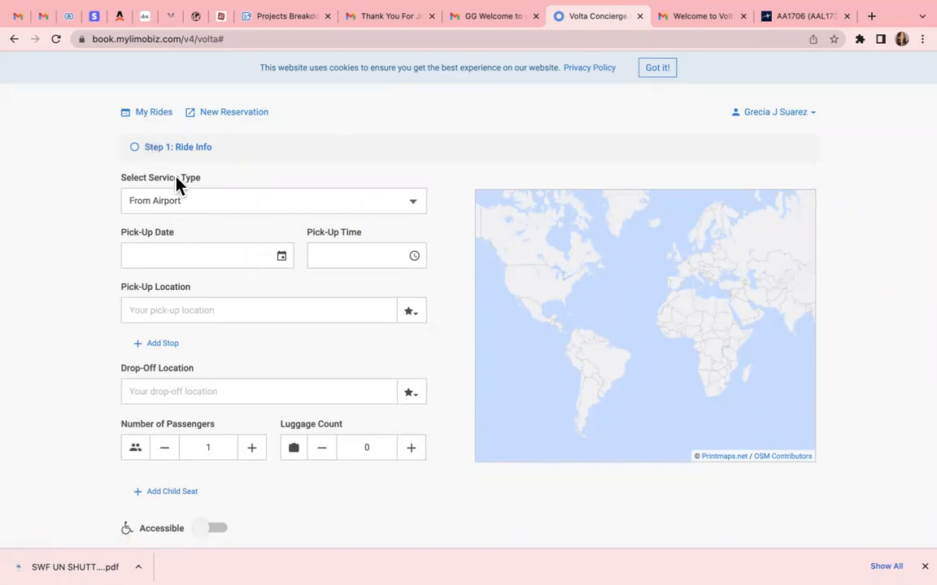
Keep the From Airport service and set the pick-up date to 07/20/2023
{"action": "left_click", "coordinate": [235, 210]}
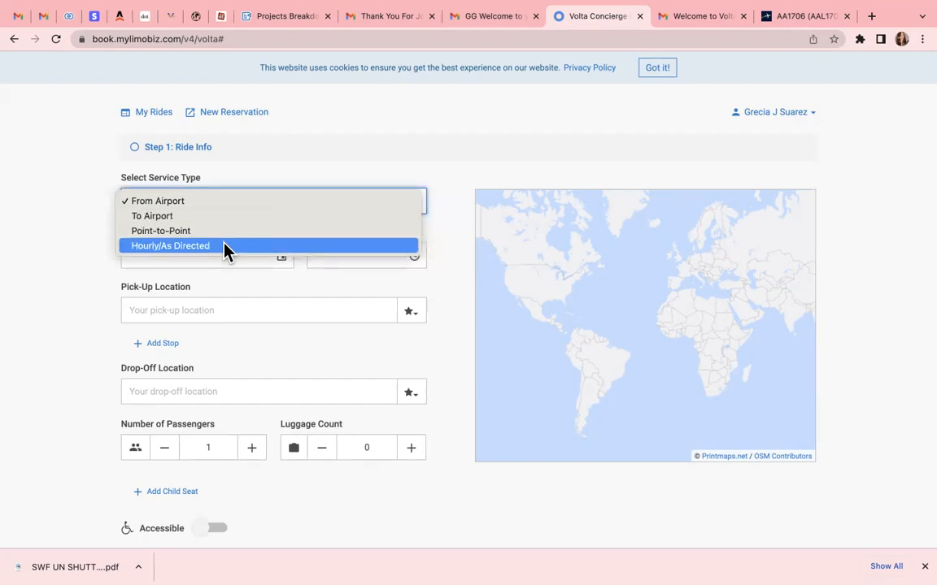
{"action": "left_click", "coordinate": [94, 246]}
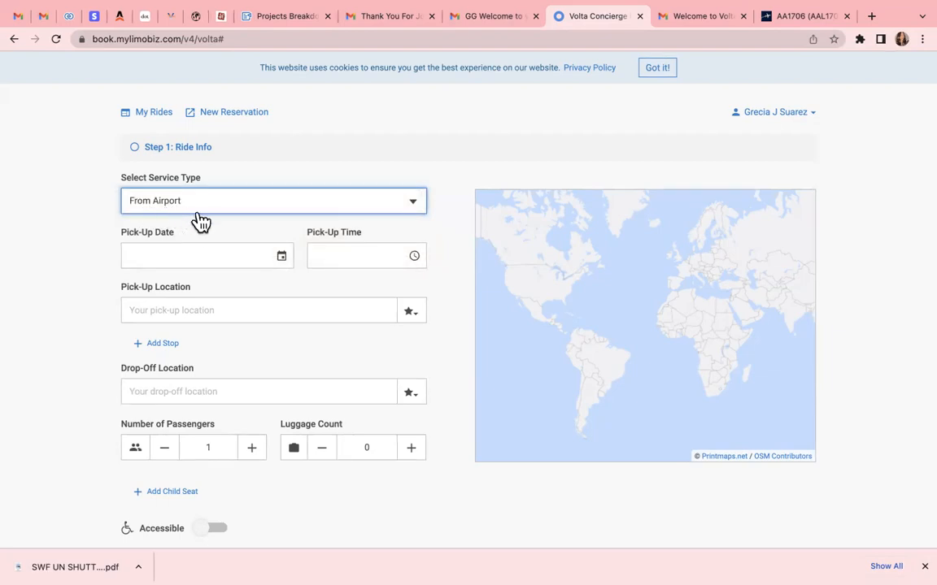
{"action": "left_click", "coordinate": [186, 256]}
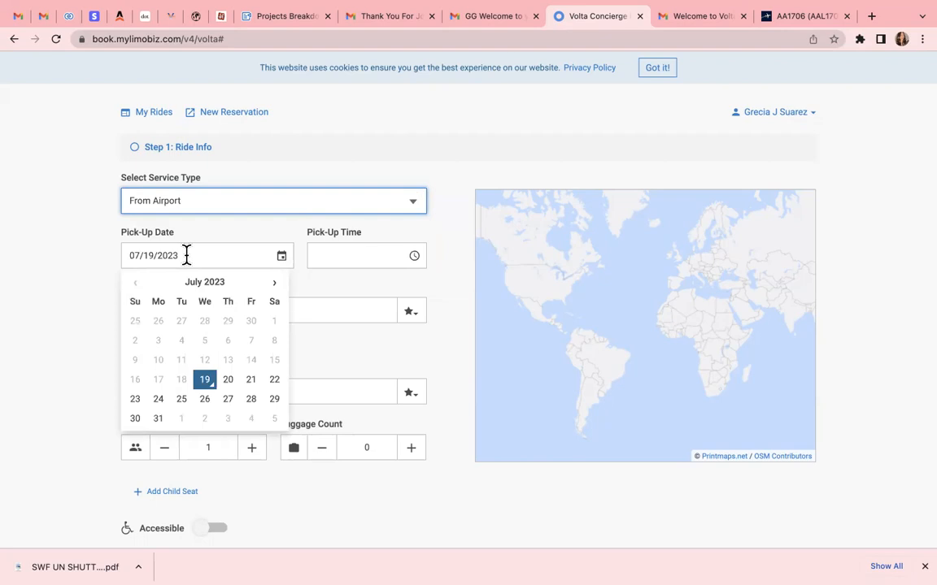
{"action": "left_click", "coordinate": [228, 379]}
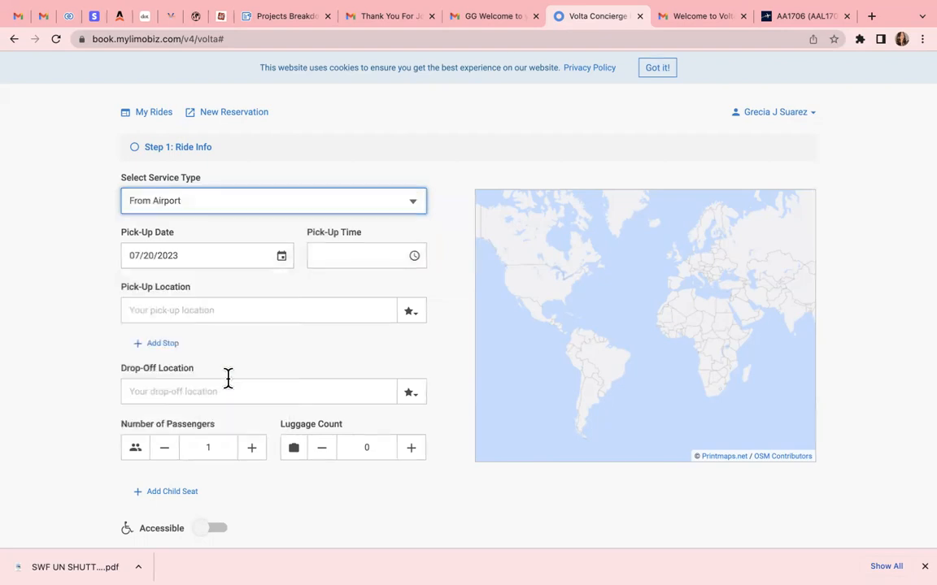
Set the pick-up time to 4:15 PM and enter MIA as the pick-up location search
{"action": "left_click", "coordinate": [413, 257]}
{"action": "left_click", "coordinate": [324, 285]}
{"action": "left_click", "coordinate": [372, 331]}
{"action": "left_click", "coordinate": [372, 331]}
{"action": "left_click", "coordinate": [373, 331]}
{"action": "left_click", "coordinate": [372, 331]}
{"action": "left_click", "coordinate": [372, 331]}
{"action": "left_click", "coordinate": [373, 331]}
{"action": "left_click", "coordinate": [358, 360]}
{"action": "left_click", "coordinate": [238, 305]}
{"action": "type", "text": "MiA"}
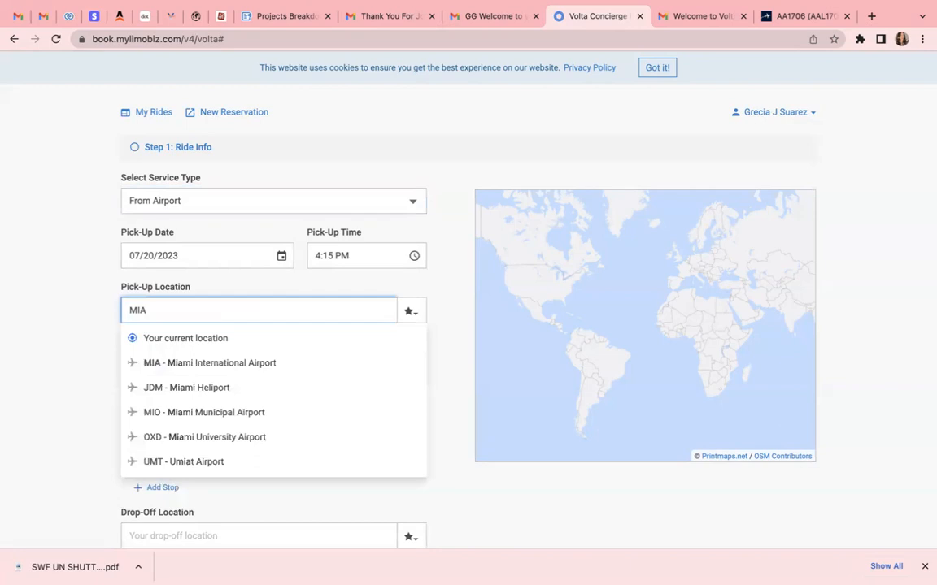
Choose Miami International Airport for pick-up and Hard Rock Live, 1 Seminole Way, Davie for drop-off
{"action": "left_click", "coordinate": [214, 366]}
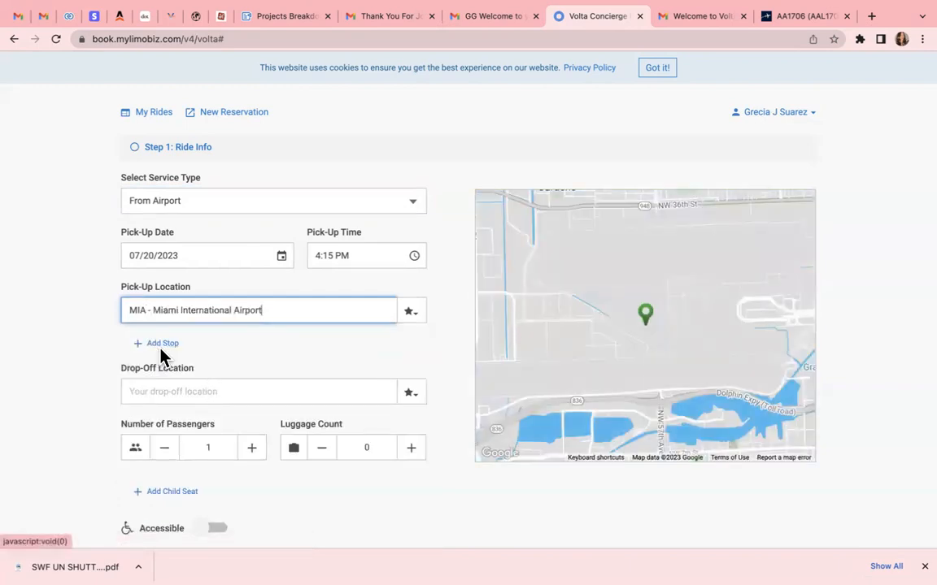
{"action": "left_click", "coordinate": [172, 383]}
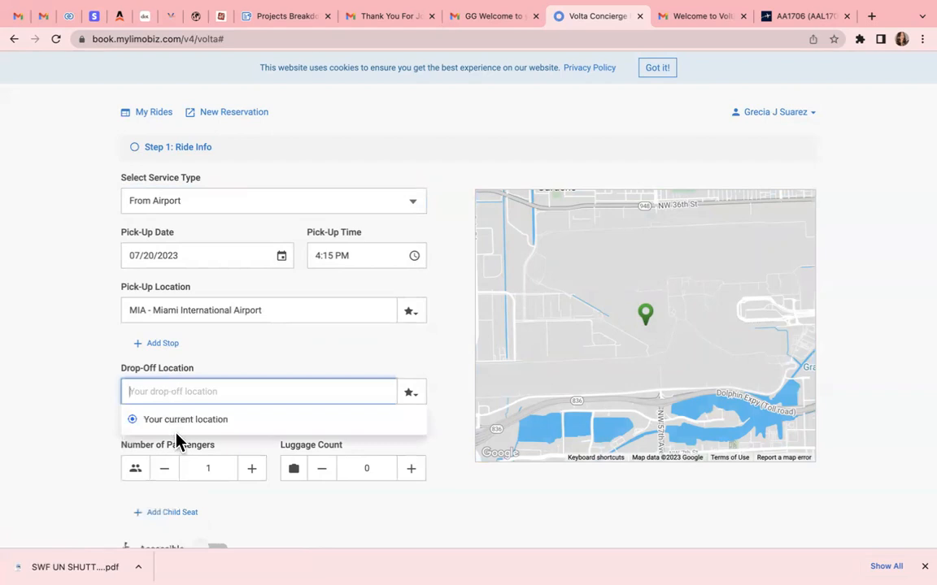
{"action": "type", "text": "HARD ROCK"}
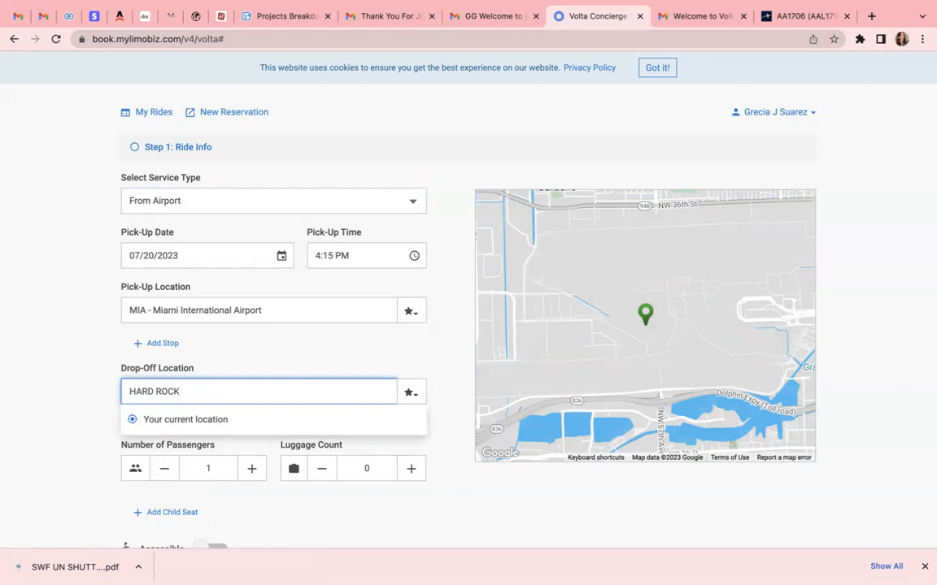
{"action": "scroll", "coordinate": [183, 487], "scroll_direction": "down", "scroll_amount": 1}
{"action": "left_click", "coordinate": [182, 472]}
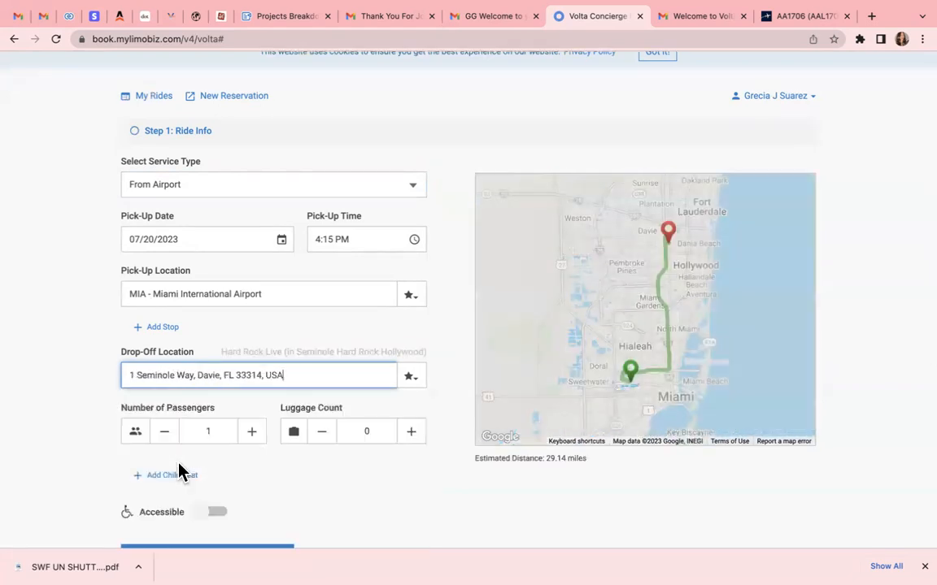
Raise the passenger and luggage counts to 6 each
{"action": "scroll", "coordinate": [244, 439], "scroll_direction": "down", "scroll_amount": 1}
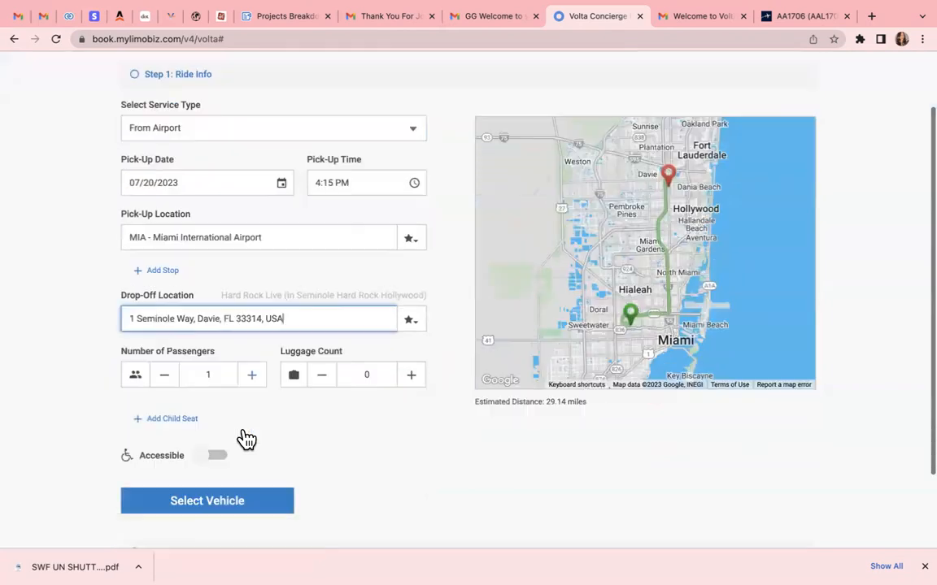
{"action": "left_click", "coordinate": [252, 375]}
{"action": "left_click", "coordinate": [252, 375]}
{"action": "left_click", "coordinate": [252, 375]}
{"action": "left_click", "coordinate": [253, 375]}
{"action": "left_click", "coordinate": [252, 375]}
{"action": "left_click", "coordinate": [410, 376]}
{"action": "left_click", "coordinate": [411, 375]}
{"action": "left_click", "coordinate": [411, 375]}
{"action": "left_click", "coordinate": [410, 376]}
{"action": "left_click", "coordinate": [411, 375]}
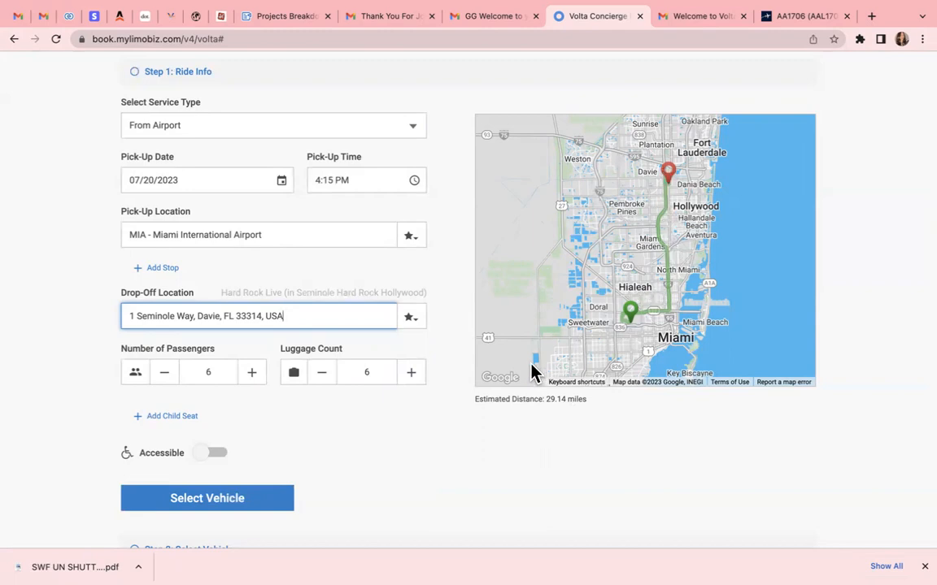
{"action": "scroll", "coordinate": [329, 476], "scroll_direction": "down", "scroll_amount": 2}
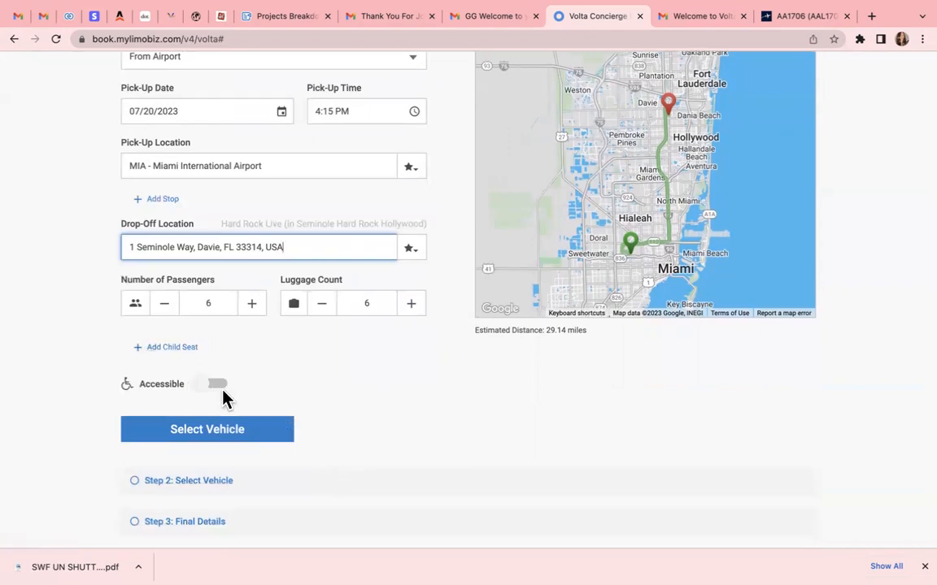
Browse both pages of vehicle results and book the $352.72 SUV (7 passengers, 7 bags)
{"action": "left_click", "coordinate": [189, 432]}
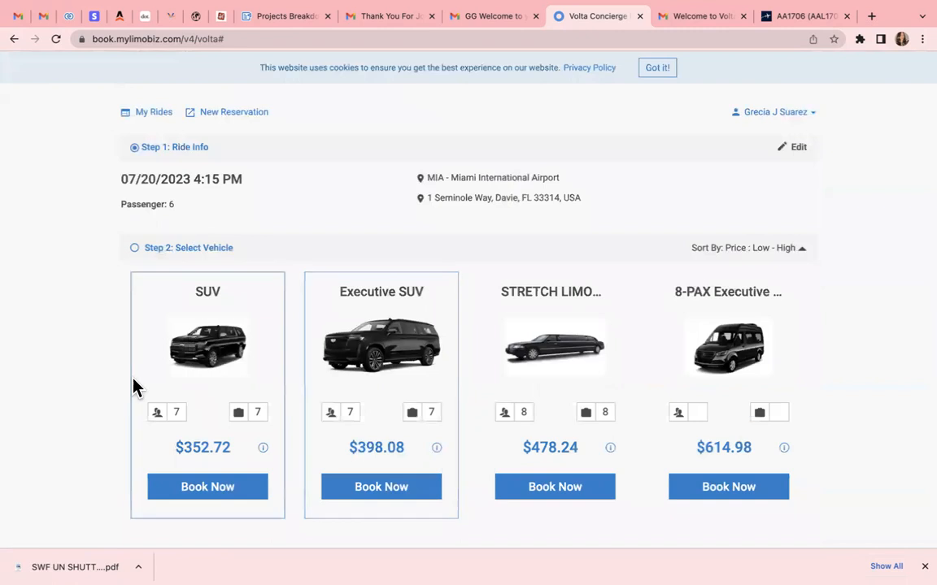
{"action": "scroll", "coordinate": [319, 387], "scroll_direction": "down", "scroll_amount": 3}
{"action": "scroll", "coordinate": [320, 387], "scroll_direction": "down", "scroll_amount": 5}
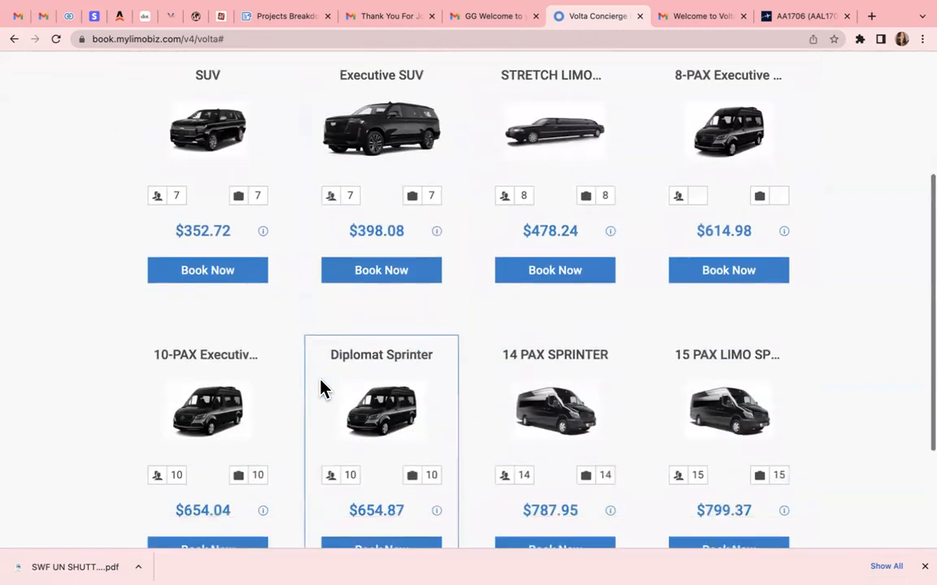
{"action": "scroll", "coordinate": [319, 387], "scroll_direction": "up", "scroll_amount": 2}
{"action": "scroll", "coordinate": [320, 387], "scroll_direction": "up", "scroll_amount": 2}
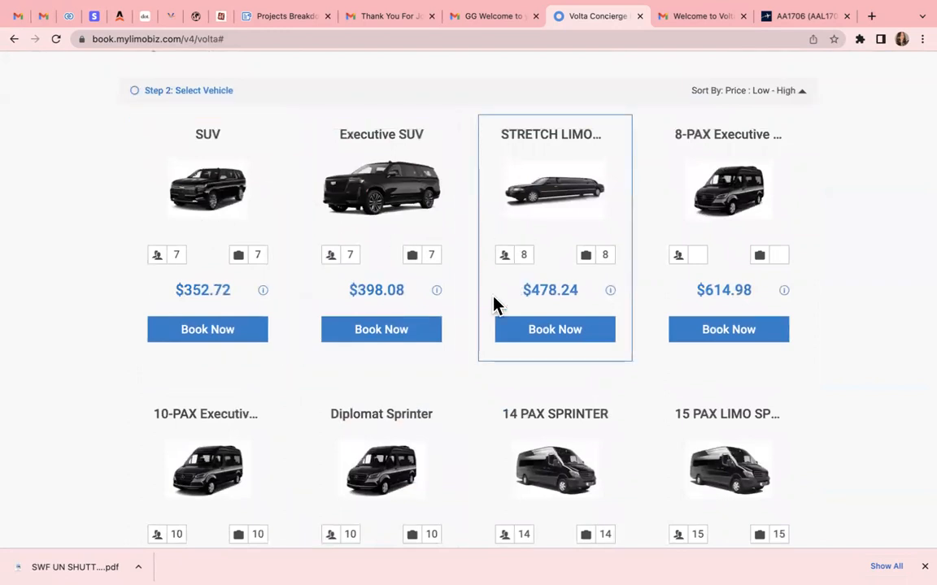
{"action": "scroll", "coordinate": [495, 301], "scroll_direction": "down", "scroll_amount": 1}
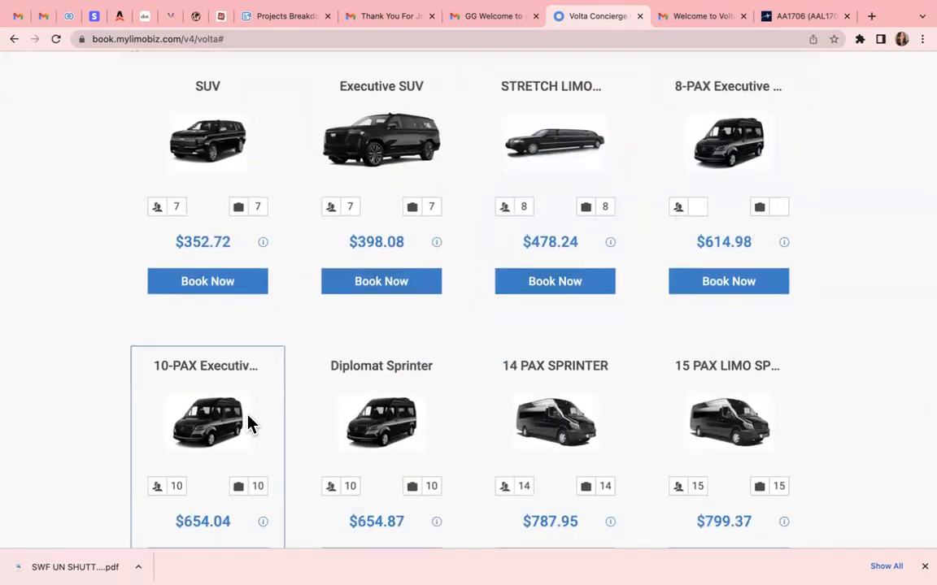
{"action": "scroll", "coordinate": [249, 422], "scroll_direction": "down", "scroll_amount": 2}
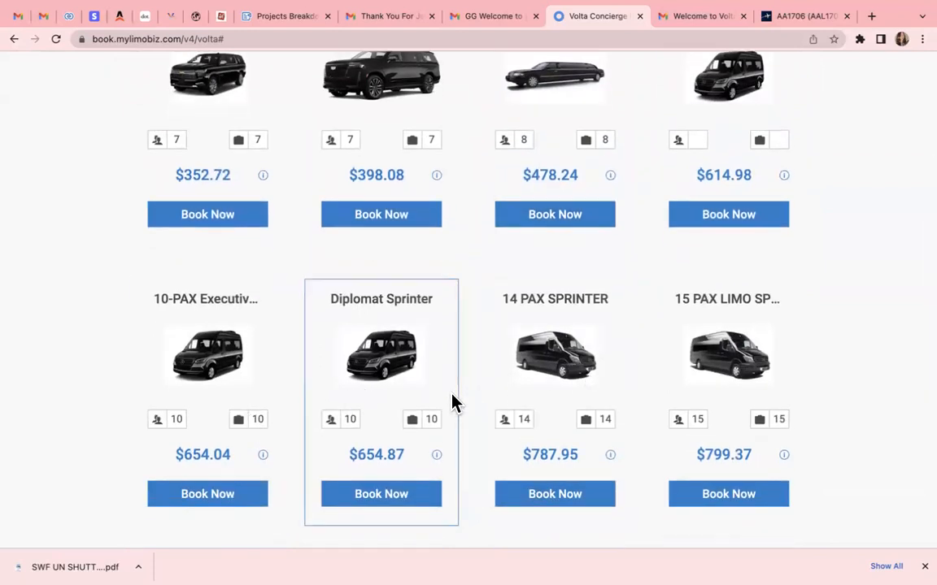
{"action": "scroll", "coordinate": [451, 402], "scroll_direction": "down", "scroll_amount": 3}
{"action": "scroll", "coordinate": [453, 402], "scroll_direction": "down", "scroll_amount": 1}
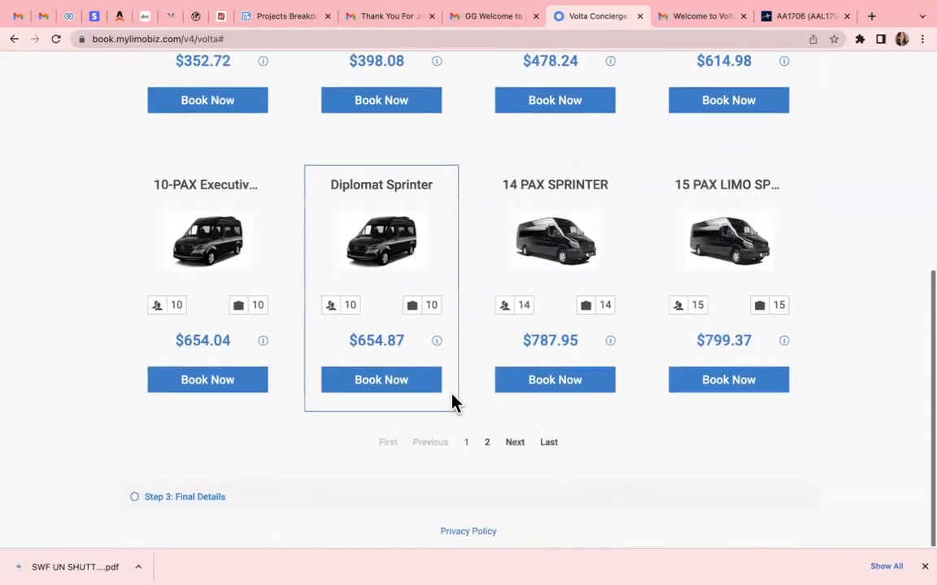
{"action": "left_click", "coordinate": [487, 443]}
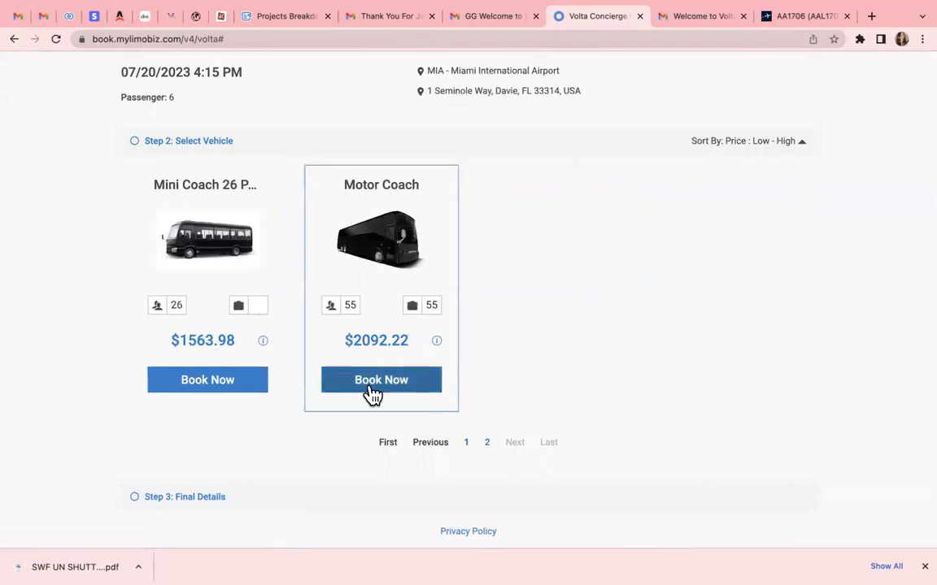
{"action": "left_click", "coordinate": [467, 442]}
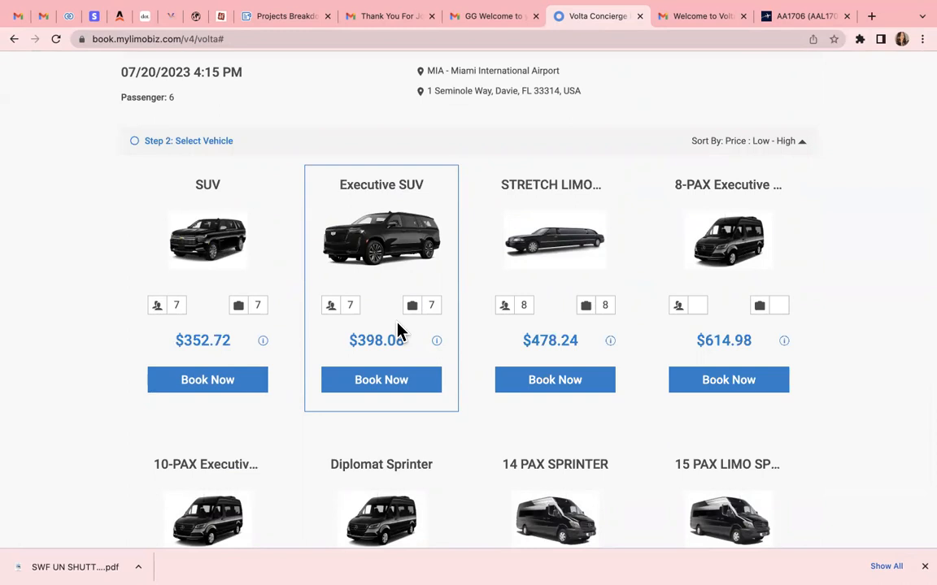
{"action": "left_click", "coordinate": [241, 389]}
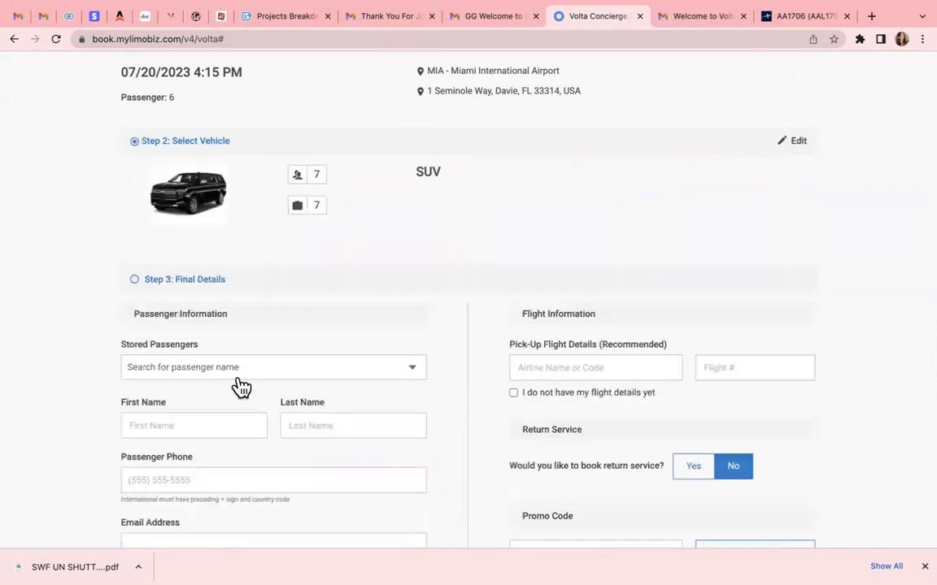
Add a new passenger and enter their first name, last name and phone number
{"action": "scroll", "coordinate": [251, 383], "scroll_direction": "down", "scroll_amount": 2}
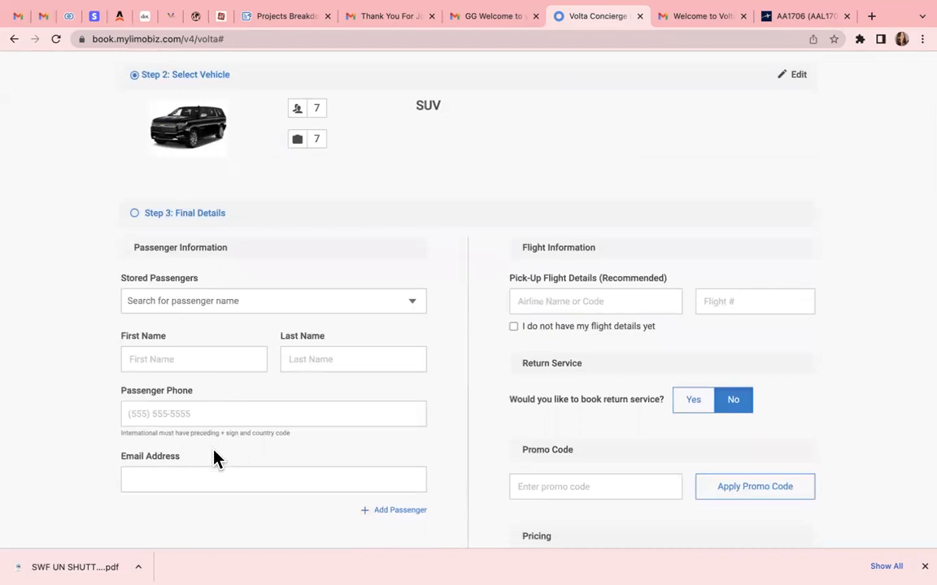
{"action": "left_click", "coordinate": [226, 296]}
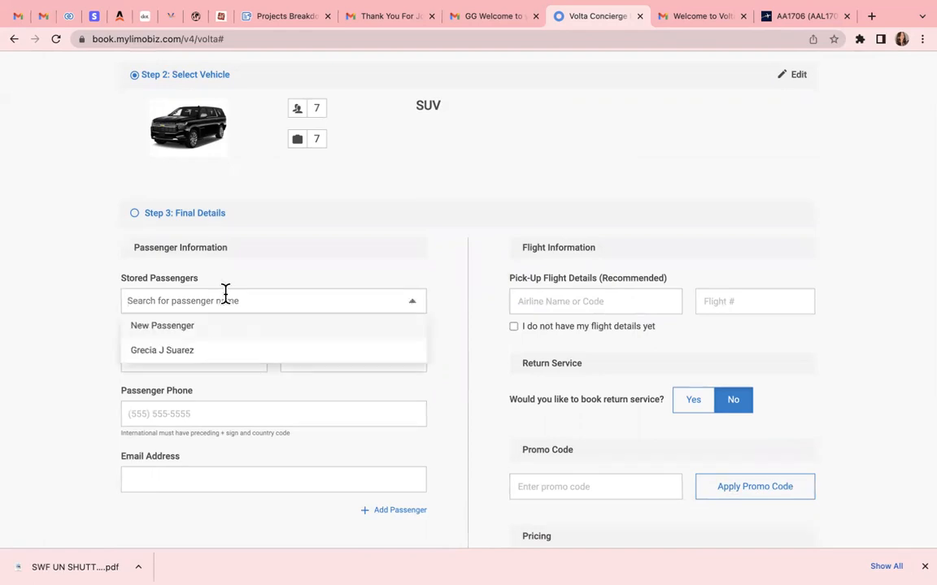
{"action": "left_click", "coordinate": [187, 329]}
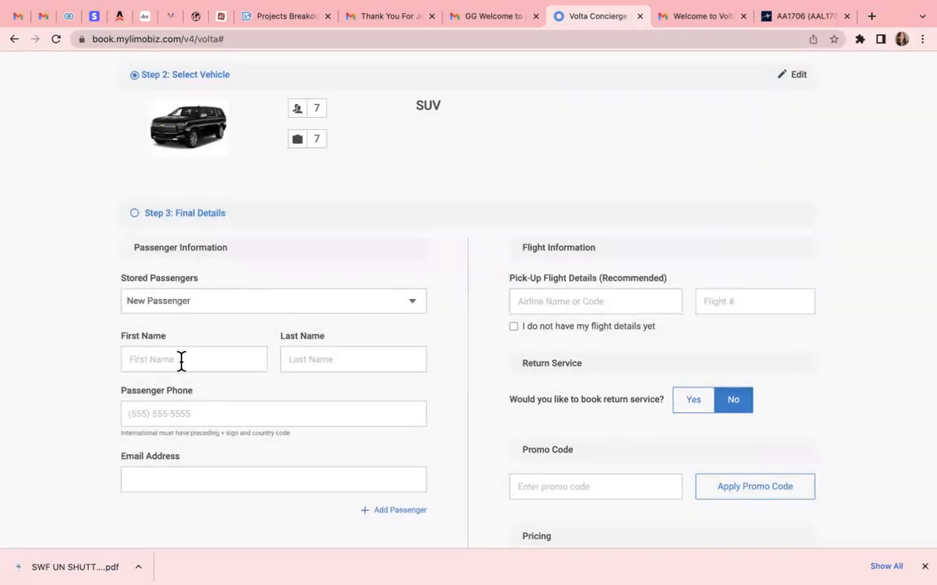
{"action": "left_click", "coordinate": [182, 360]}
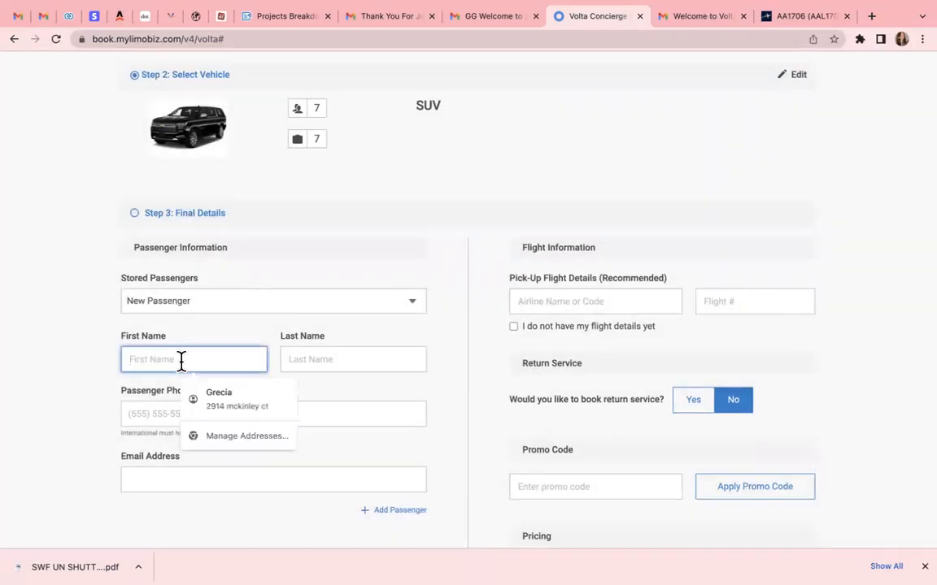
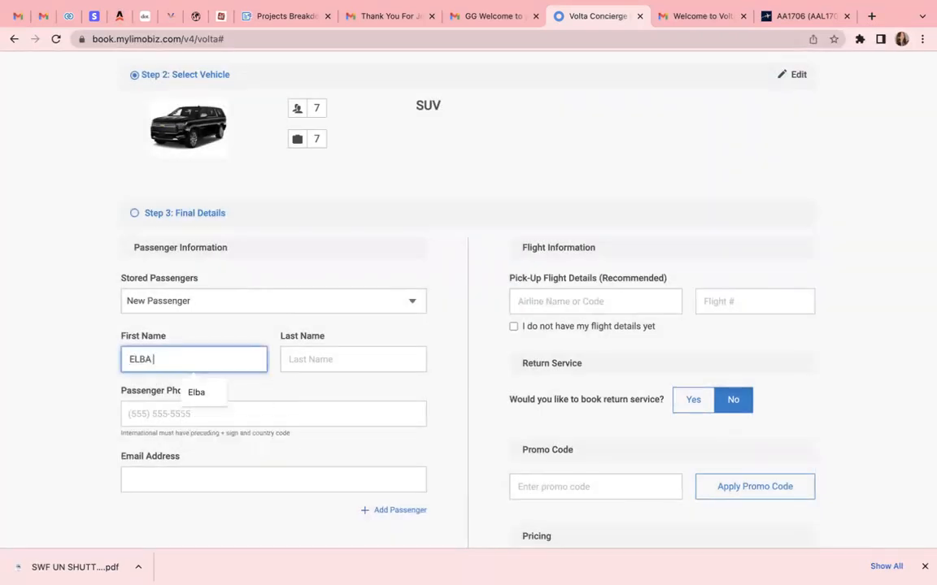
{"action": "key", "text": "Tab"}
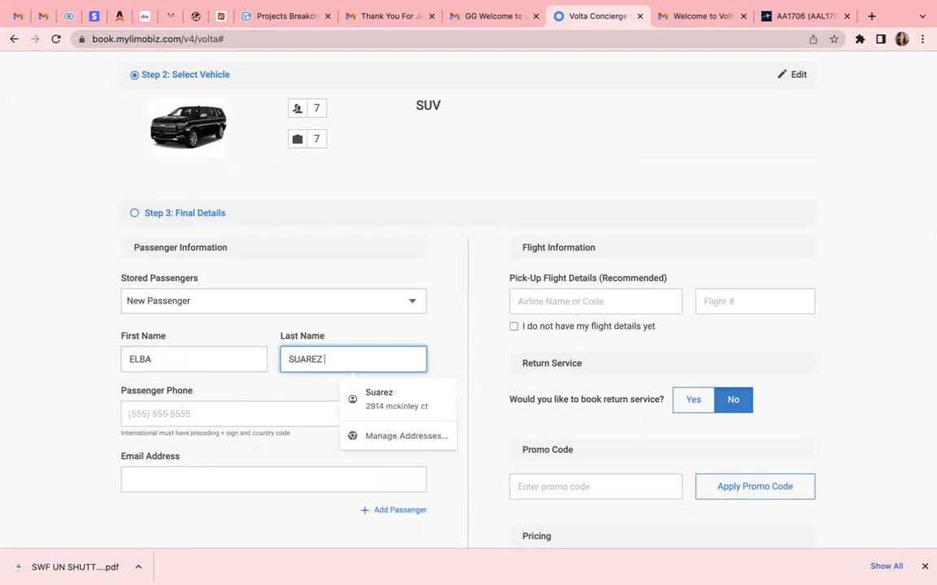
{"action": "key", "text": "Tab"}
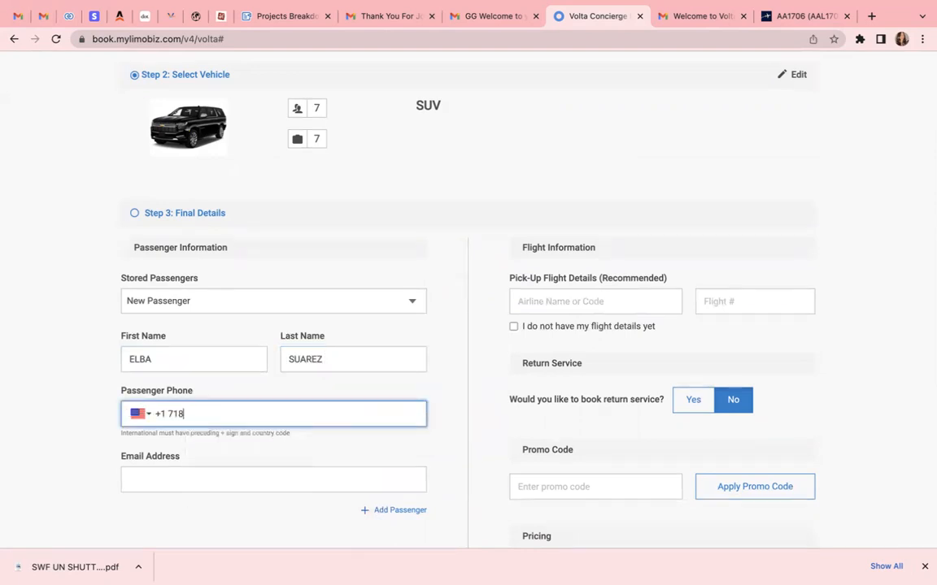
Fill the passenger's e-mail from the saved suggestion and start the airline search with 'AM'
{"action": "left_click", "coordinate": [153, 485]}
{"action": "left_click", "coordinate": [247, 410]}
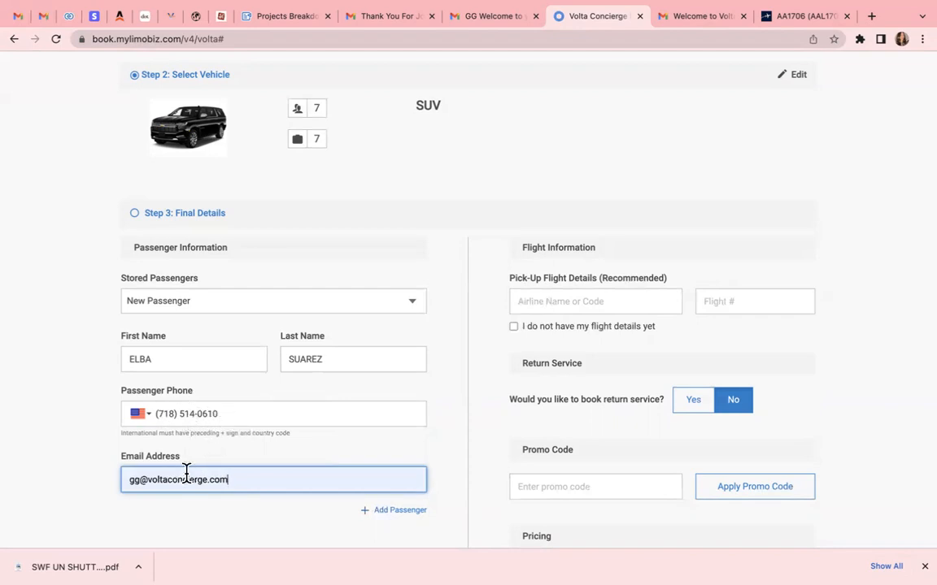
{"action": "left_click", "coordinate": [547, 302]}
{"action": "type", "text": "AM"}
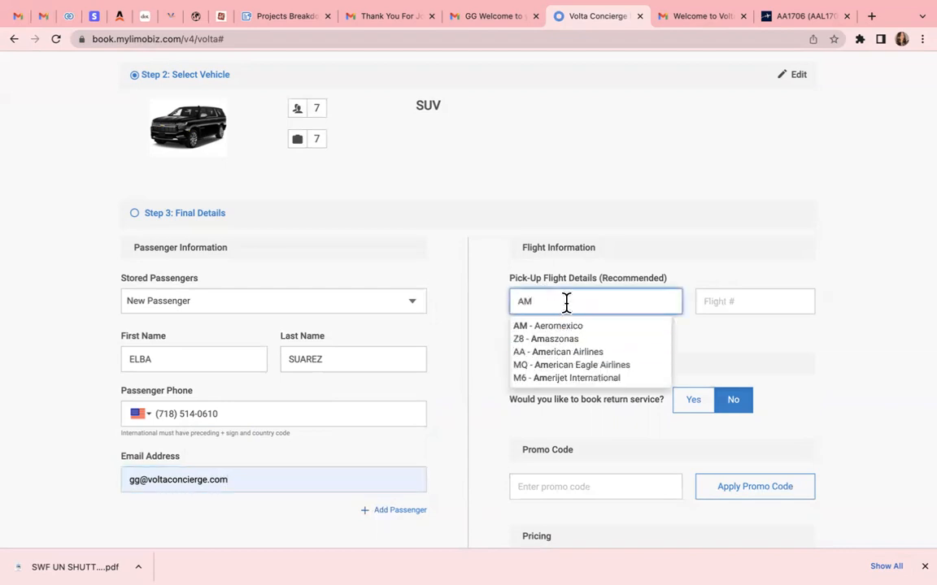
Set the pick-up flight to AA - American Airlines, flight number 1706
{"action": "key", "text": "BackSpace"}
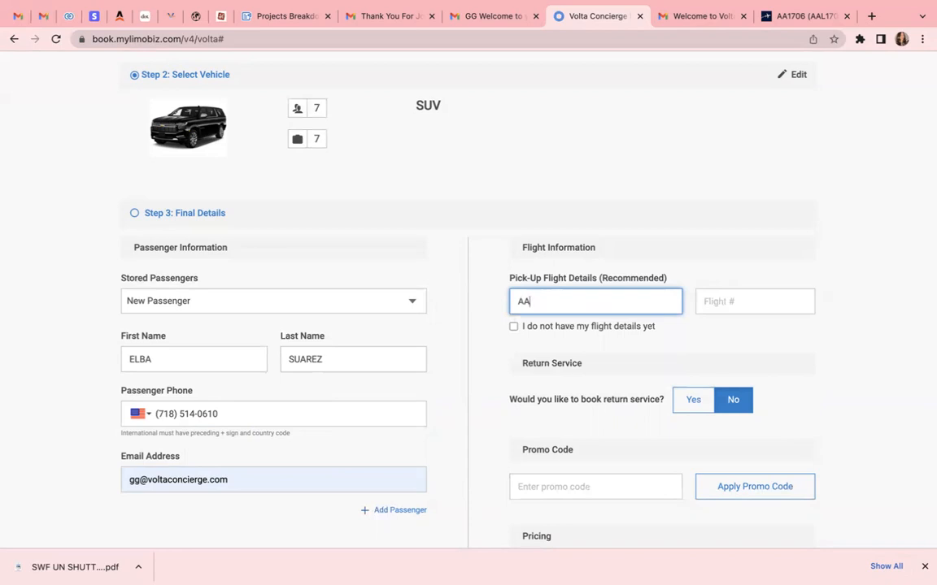
{"action": "type", "text": "A"}
{"action": "left_click", "coordinate": [591, 325]}
{"action": "left_click", "coordinate": [721, 303]}
{"action": "type", "text": "1706"}
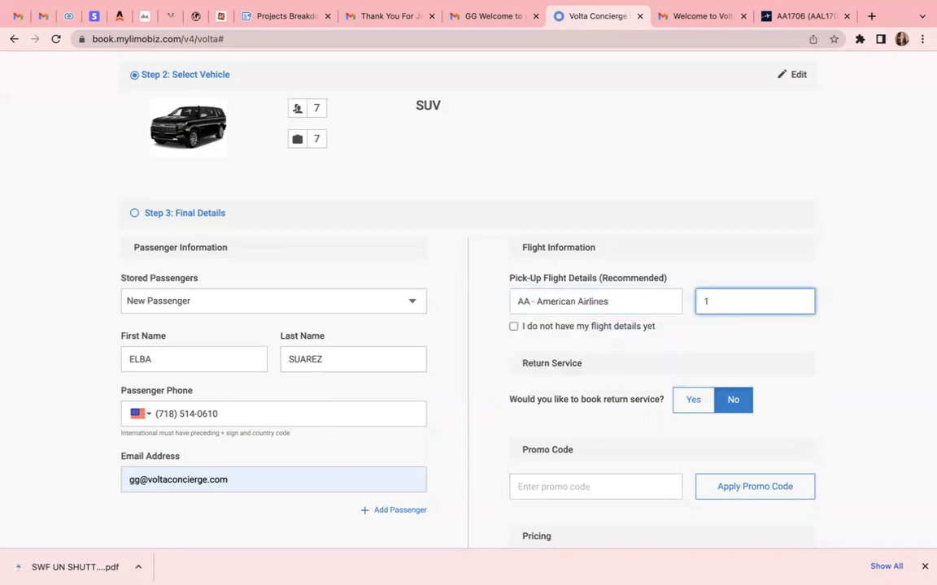
{"action": "left_click", "coordinate": [642, 355]}
{"action": "scroll", "coordinate": [640, 376], "scroll_direction": "down", "scroll_amount": 4}
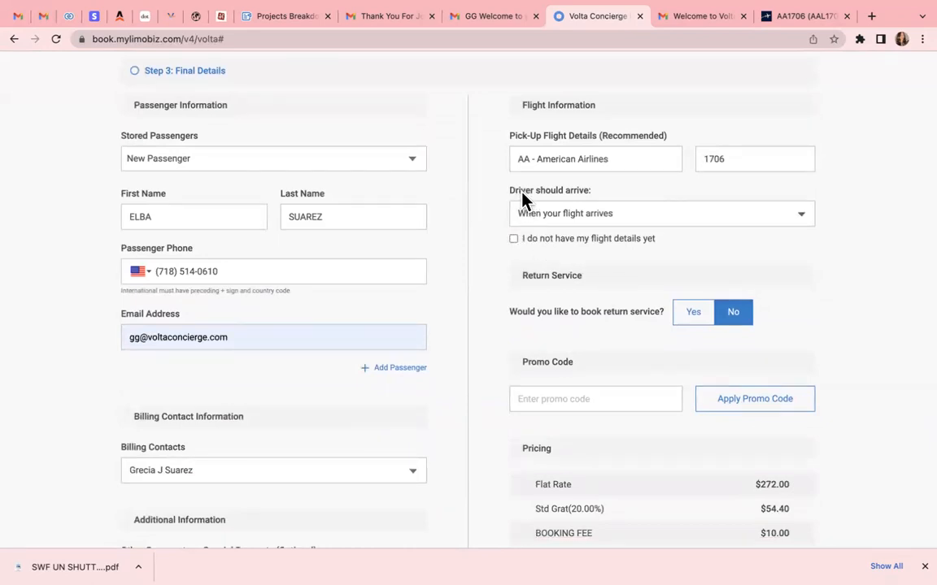
Have the driver arrive 30 min after gate arrival, leaving return service set to No
{"action": "left_click", "coordinate": [643, 218]}
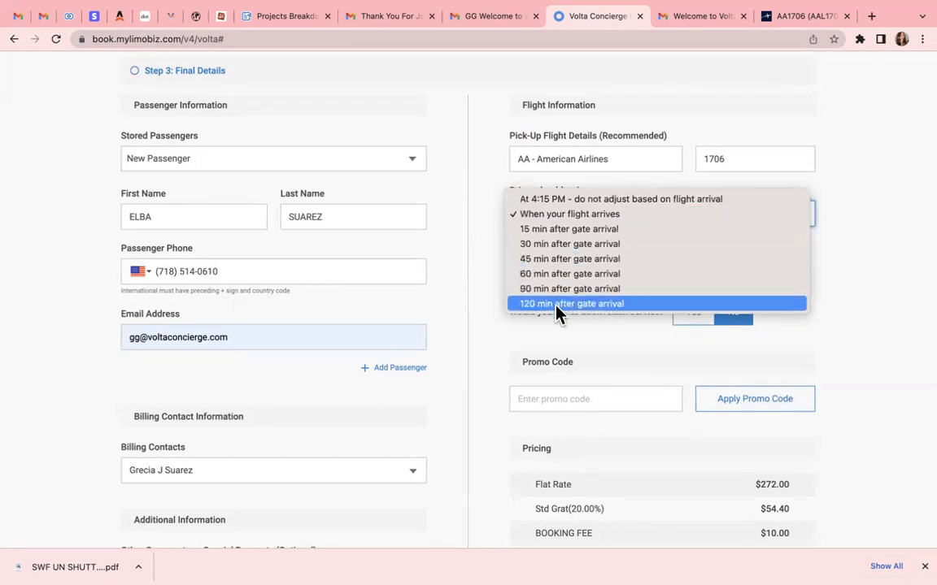
{"action": "left_click", "coordinate": [568, 245]}
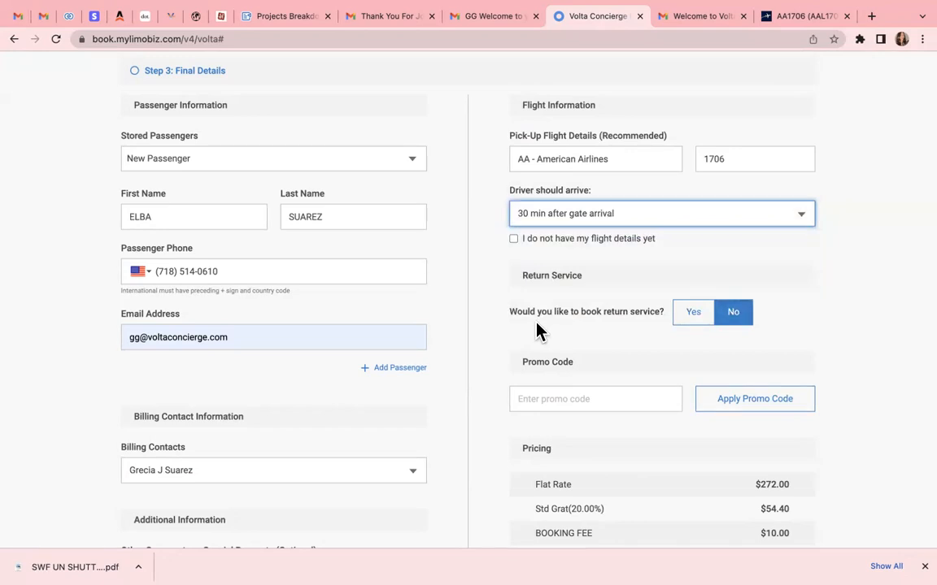
{"action": "left_click", "coordinate": [686, 317]}
{"action": "left_click", "coordinate": [717, 318]}
{"action": "left_click", "coordinate": [569, 399]}
{"action": "scroll", "coordinate": [570, 399], "scroll_direction": "down", "scroll_amount": 2}
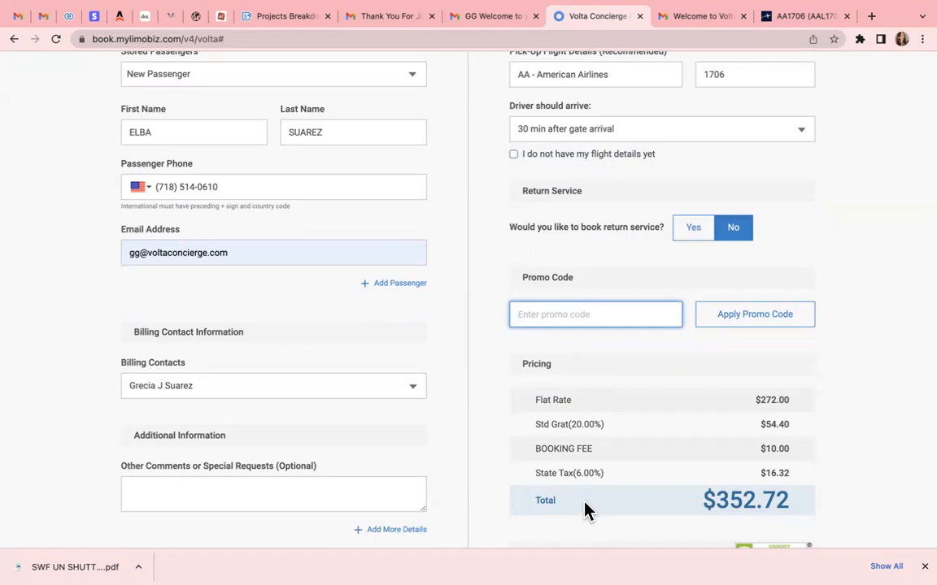
Apply promo code GG20, cutting the total from $352.72 to $243.92
{"action": "left_click_drag", "start_coordinate": [812, 501], "coordinate": [703, 508]}
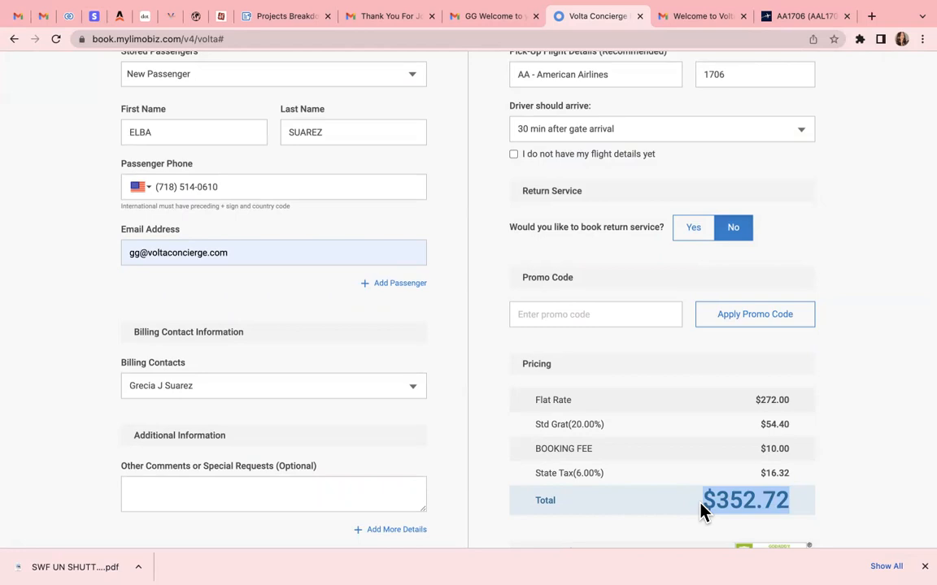
{"action": "left_click", "coordinate": [602, 311]}
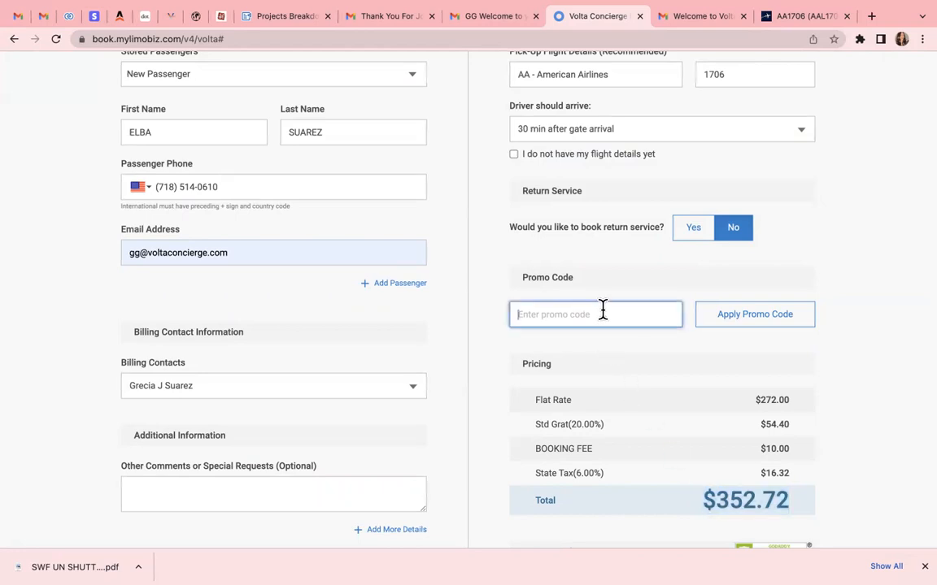
{"action": "type", "text": "GG20"}
{"action": "left_click", "coordinate": [731, 326]}
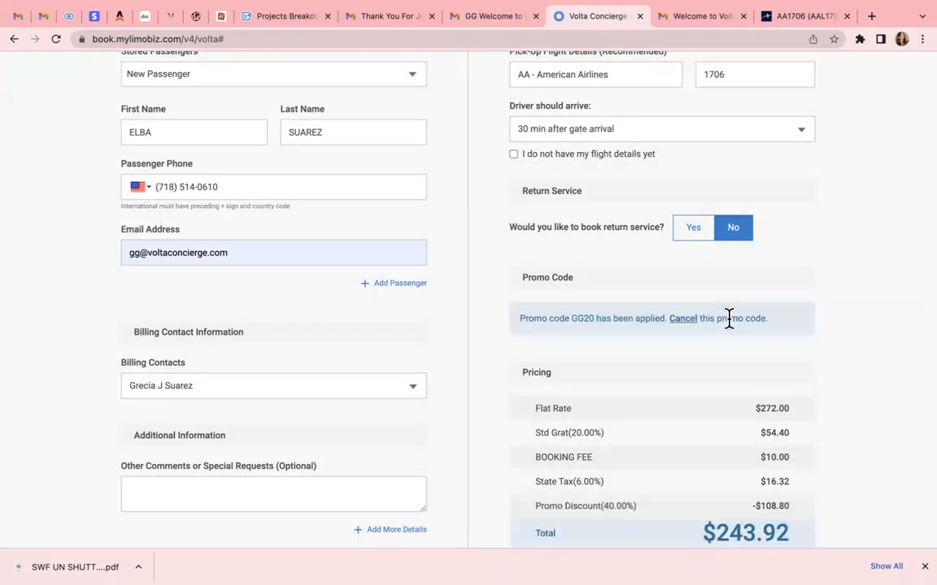
{"action": "scroll", "coordinate": [577, 502], "scroll_direction": "down", "scroll_amount": 3}
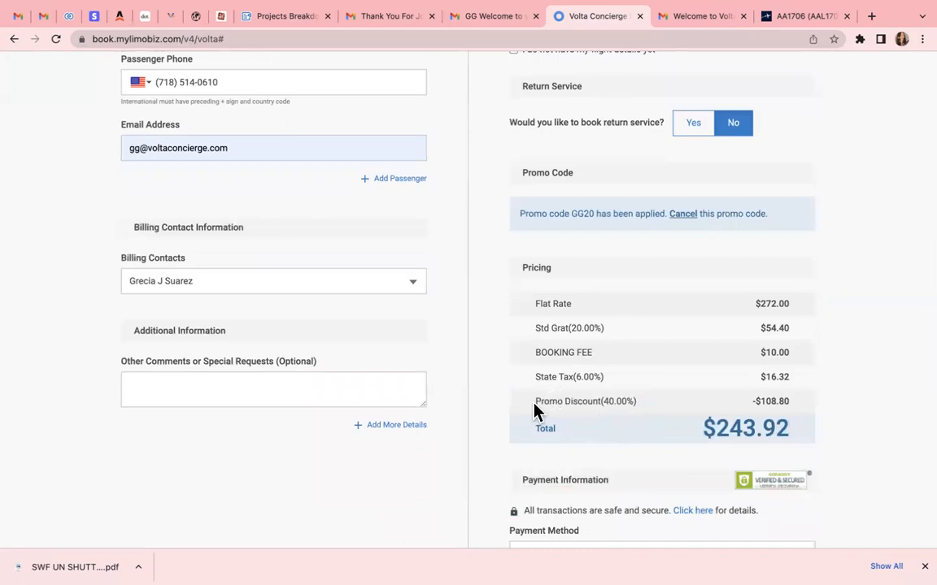
{"action": "left_click_drag", "start_coordinate": [535, 410], "coordinate": [637, 417]}
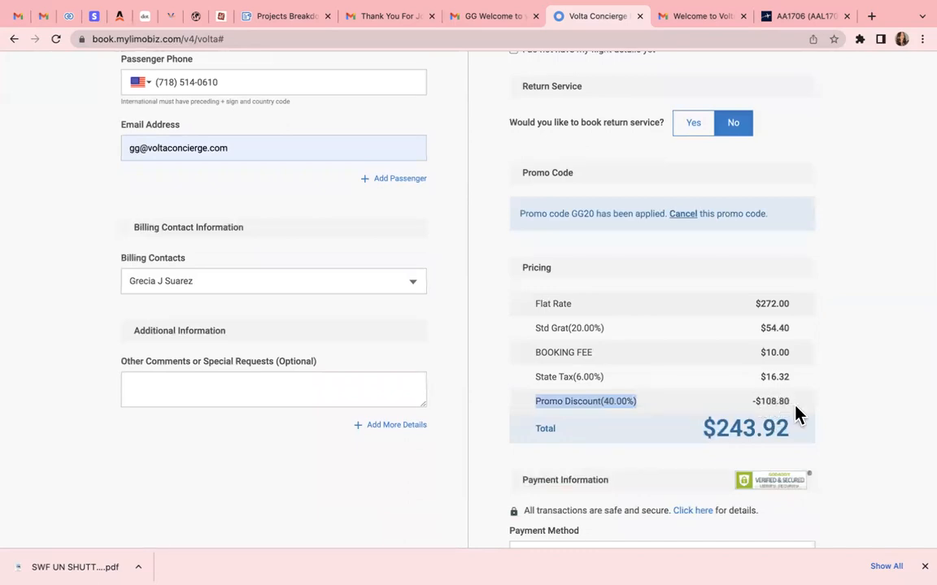
{"action": "left_click_drag", "start_coordinate": [788, 402], "coordinate": [752, 406]}
{"action": "left_click", "coordinate": [693, 435]}
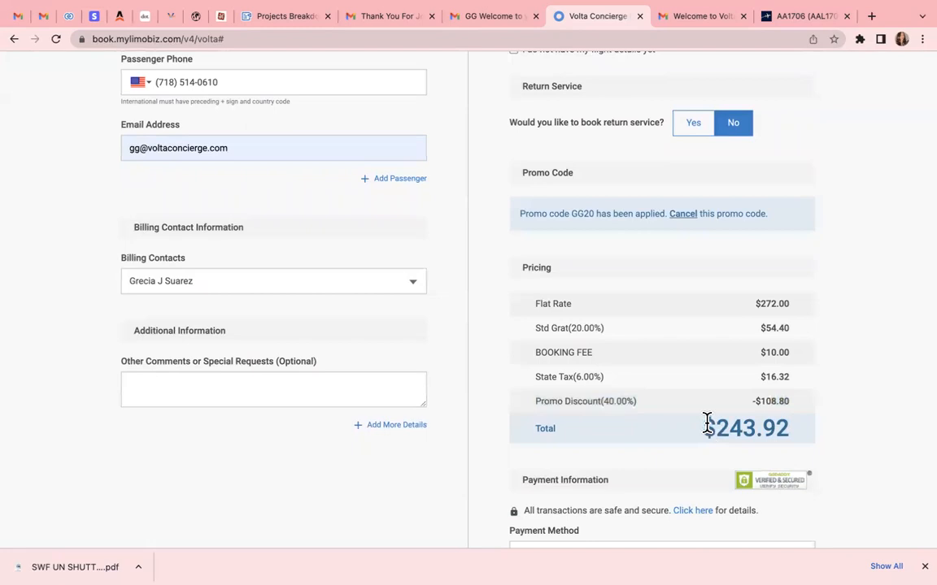
{"action": "scroll", "coordinate": [693, 382], "scroll_direction": "down", "scroll_amount": 2}
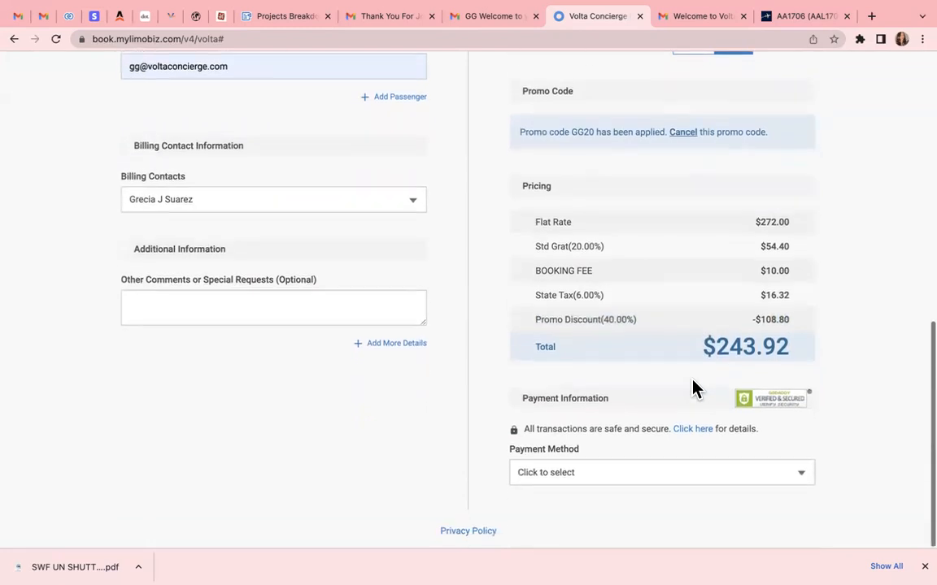
Pay by Credit Card with a New Credit Card and tick the reCAPTCHA checkbox
{"action": "left_click", "coordinate": [622, 480]}
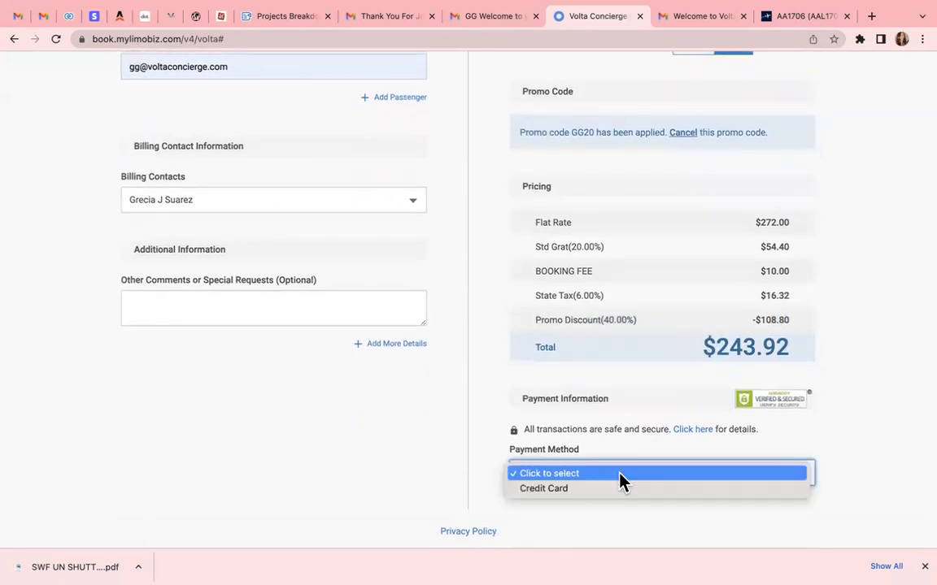
{"action": "left_click", "coordinate": [594, 490]}
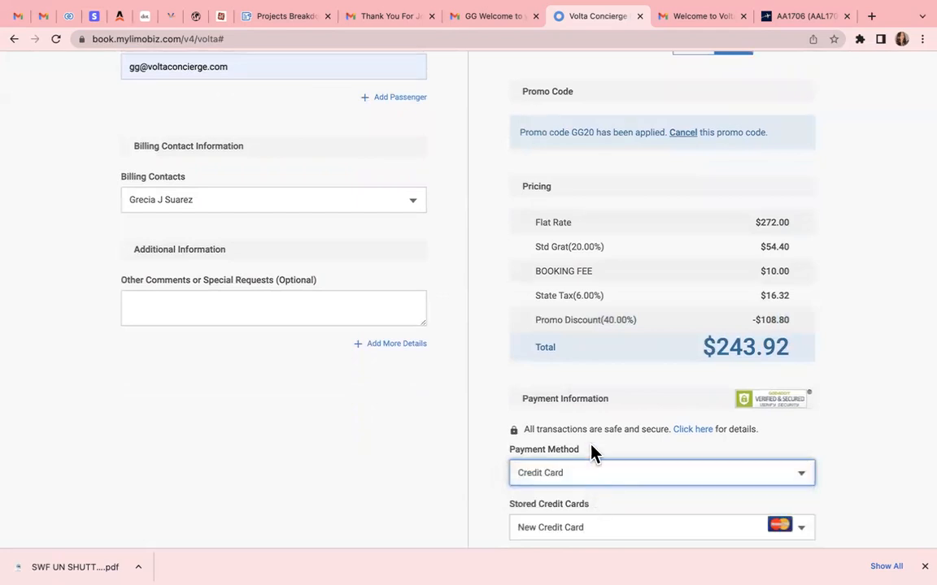
{"action": "scroll", "coordinate": [594, 453], "scroll_direction": "down", "scroll_amount": 3}
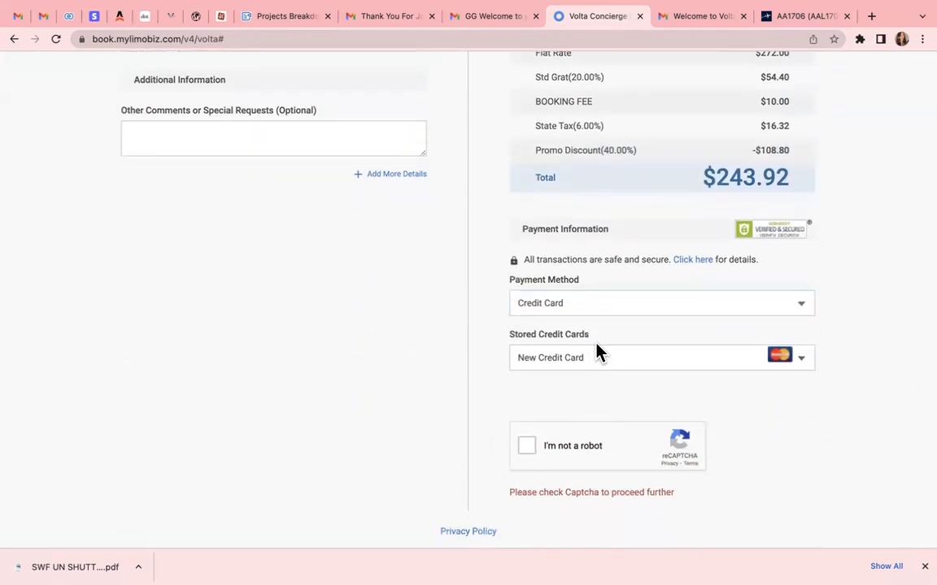
{"action": "left_click", "coordinate": [597, 356]}
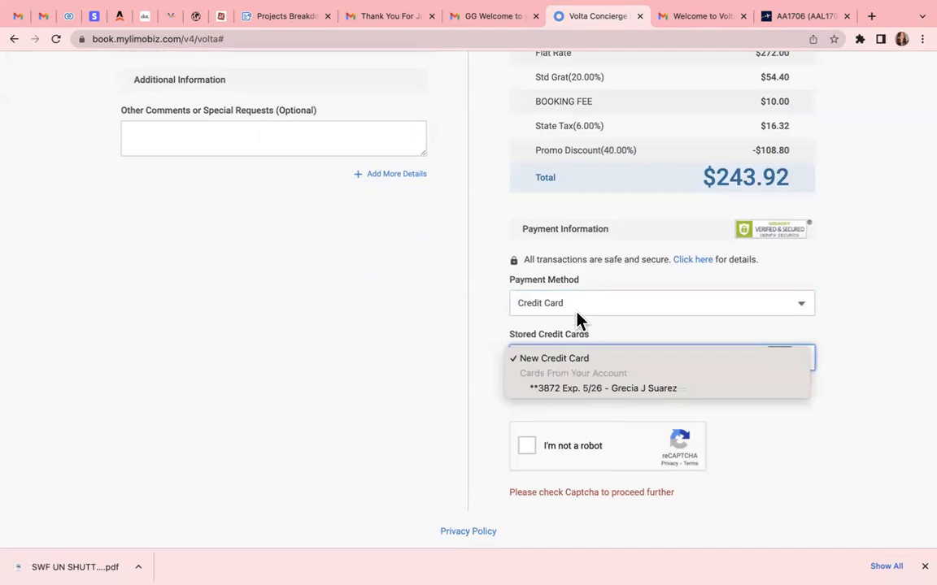
{"action": "left_click", "coordinate": [579, 321]}
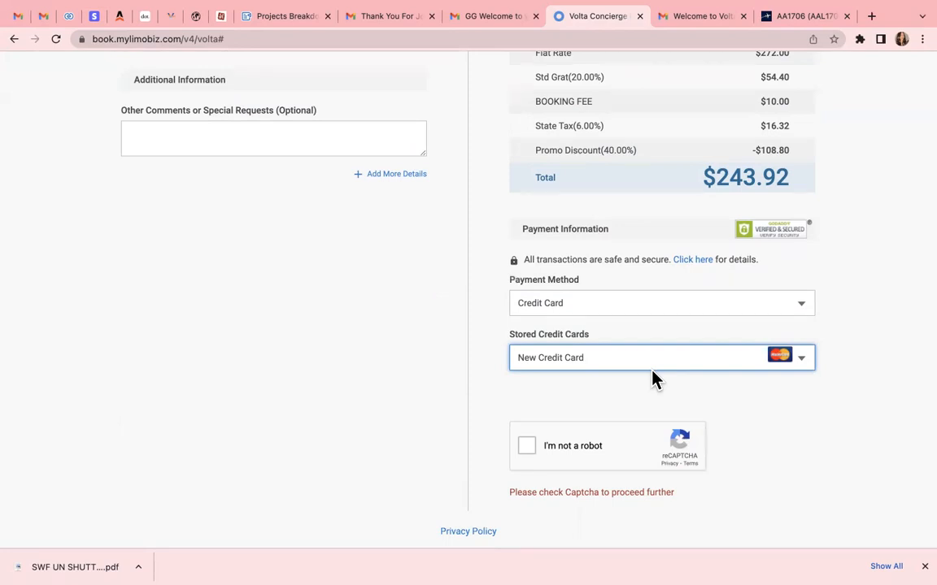
{"action": "left_click", "coordinate": [526, 447]}
{"action": "scroll", "coordinate": [591, 426], "scroll_direction": "down", "scroll_amount": 2}
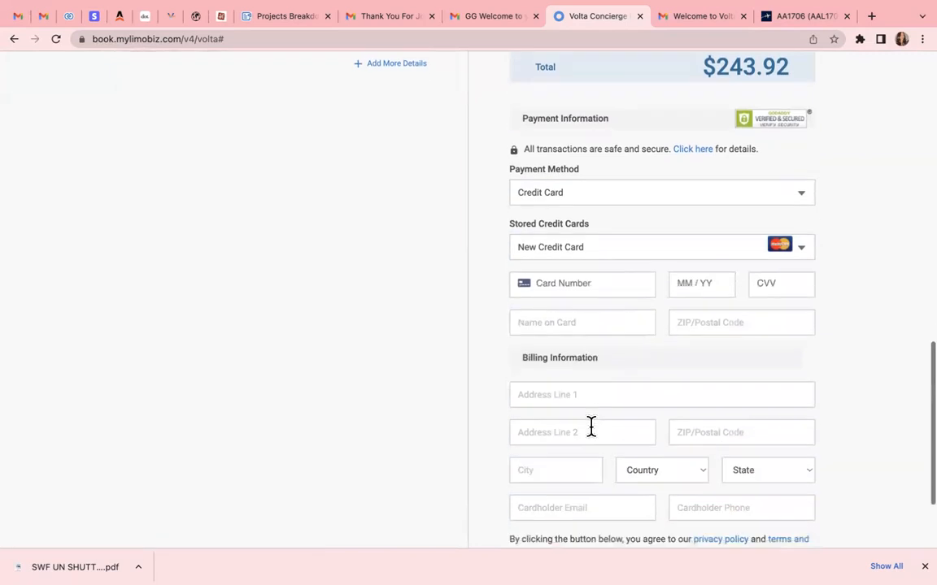
{"action": "scroll", "coordinate": [591, 426], "scroll_direction": "down", "scroll_amount": 3}
{"action": "scroll", "coordinate": [590, 433], "scroll_direction": "up", "scroll_amount": 3}
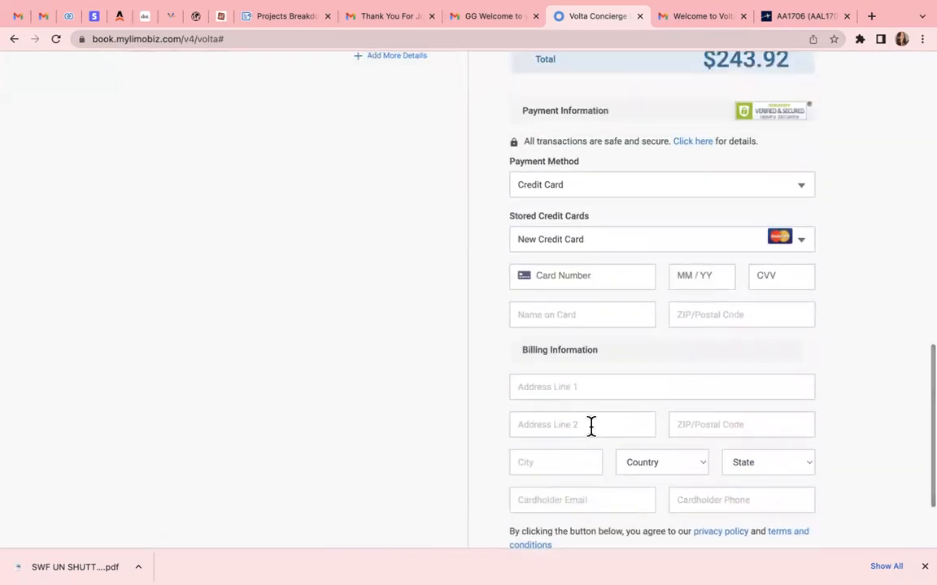
{"action": "scroll", "coordinate": [585, 485], "scroll_direction": "down", "scroll_amount": 3}
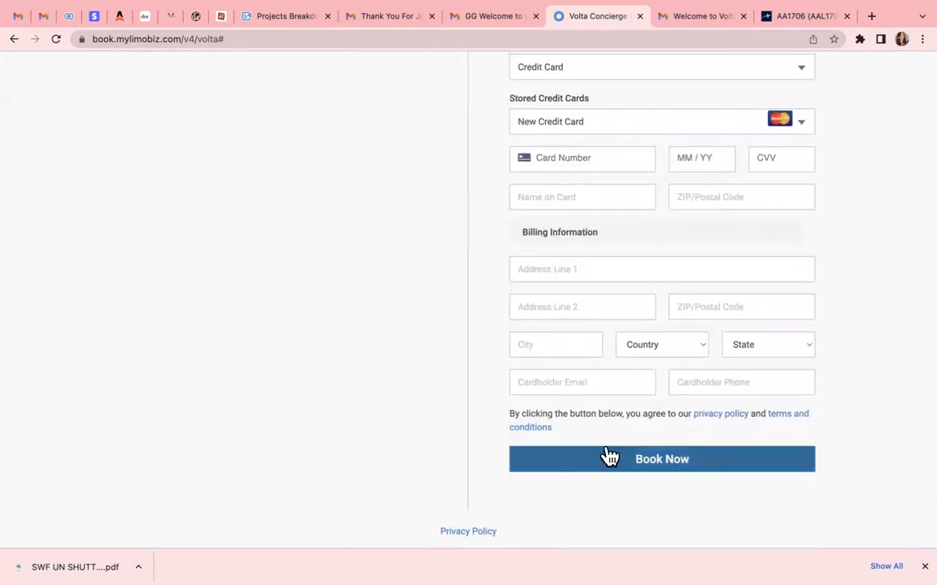
{"action": "scroll", "coordinate": [596, 468], "scroll_direction": "up", "scroll_amount": 10}
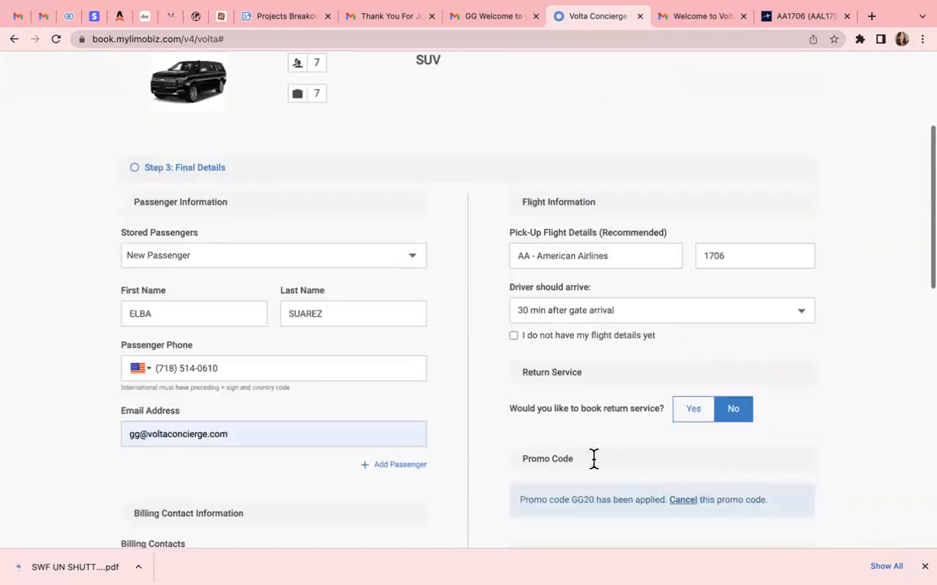
{"action": "scroll", "coordinate": [593, 462], "scroll_direction": "up", "scroll_amount": 3}
{"action": "scroll", "coordinate": [593, 464], "scroll_direction": "down", "scroll_amount": 15}
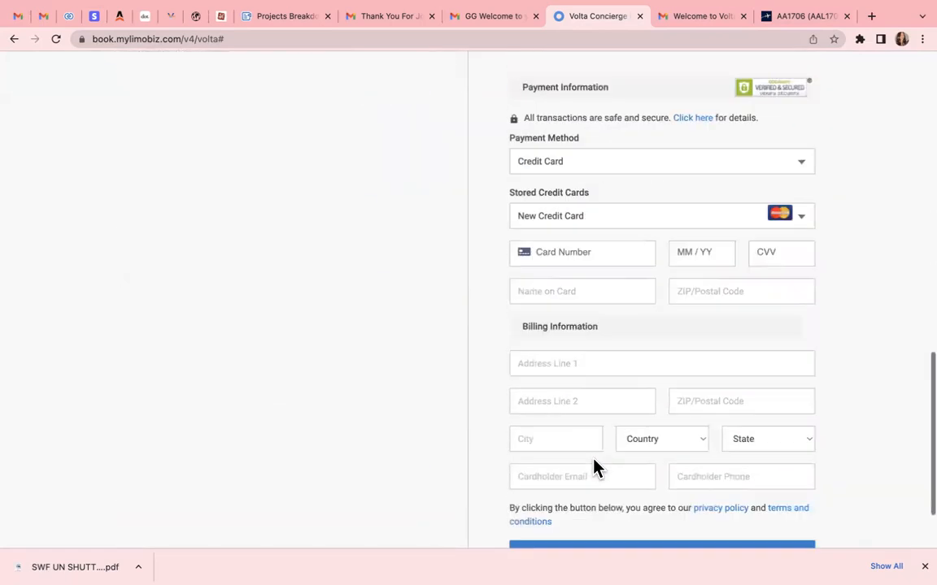
{"action": "scroll", "coordinate": [593, 475], "scroll_direction": "down", "scroll_amount": 2}
{"action": "scroll", "coordinate": [330, 205], "scroll_direction": "up", "scroll_amount": 10}
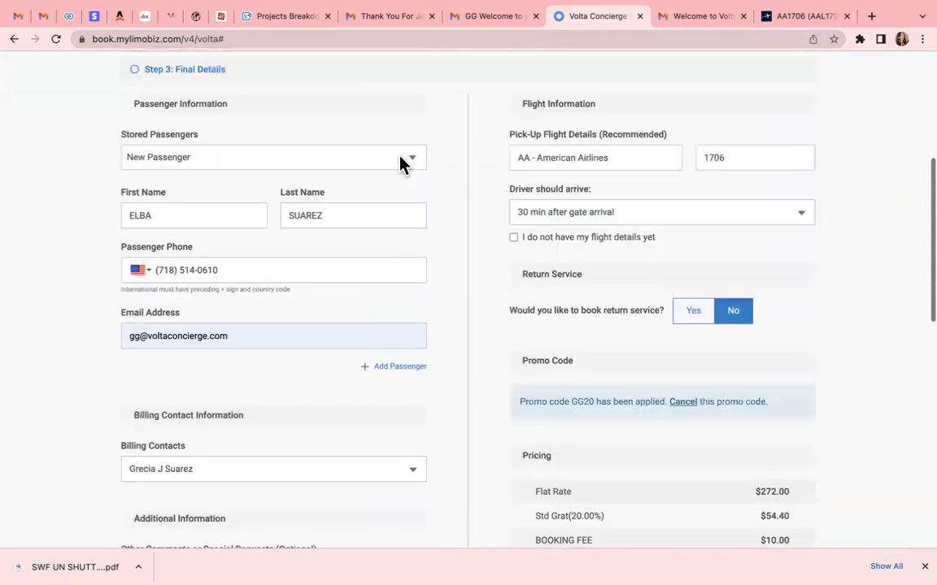
{"action": "scroll", "coordinate": [460, 449], "scroll_direction": "up", "scroll_amount": 1}
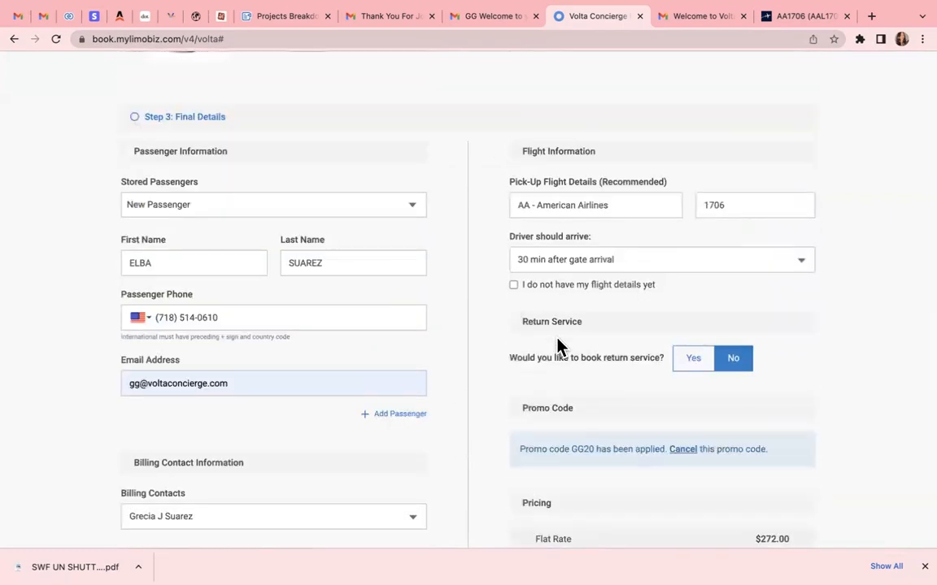
{"action": "scroll", "coordinate": [557, 340], "scroll_direction": "down", "scroll_amount": 12}
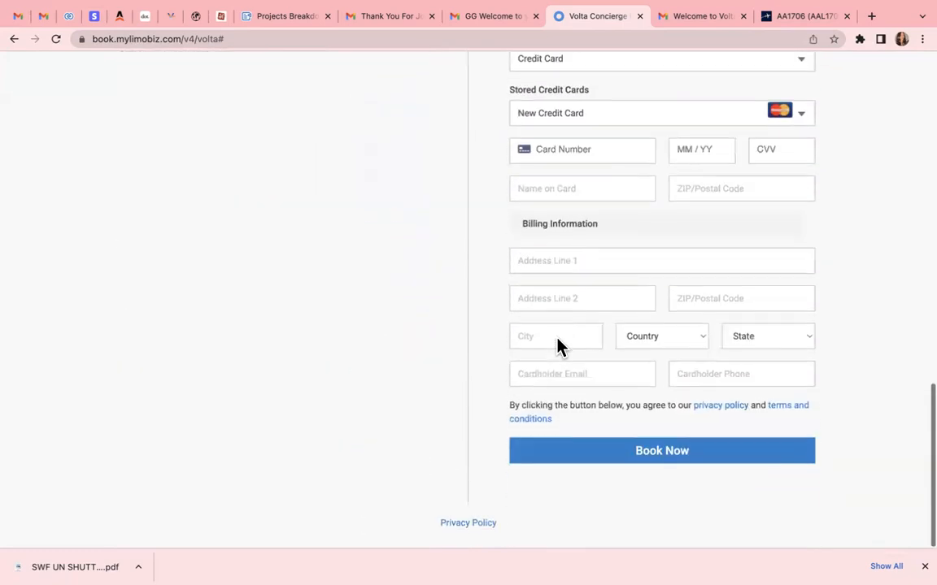
{"action": "scroll", "coordinate": [557, 340], "scroll_direction": "up", "scroll_amount": 15}
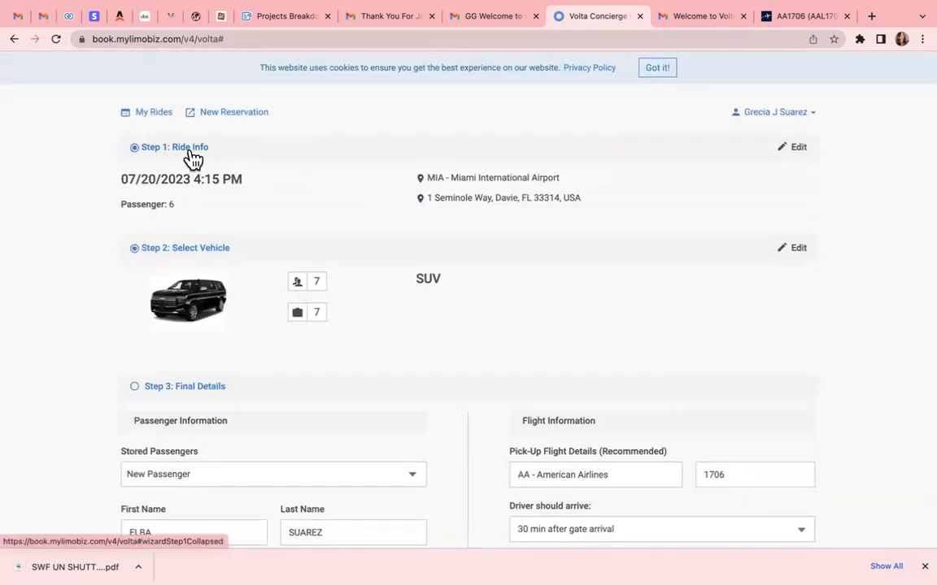
Go to the My Rides page from the link at the top
{"action": "left_click", "coordinate": [155, 120]}
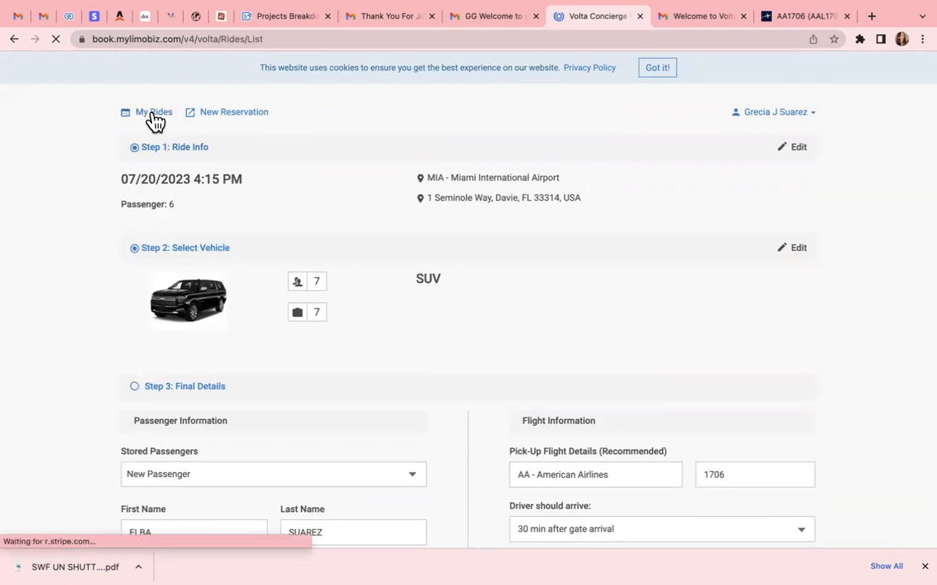